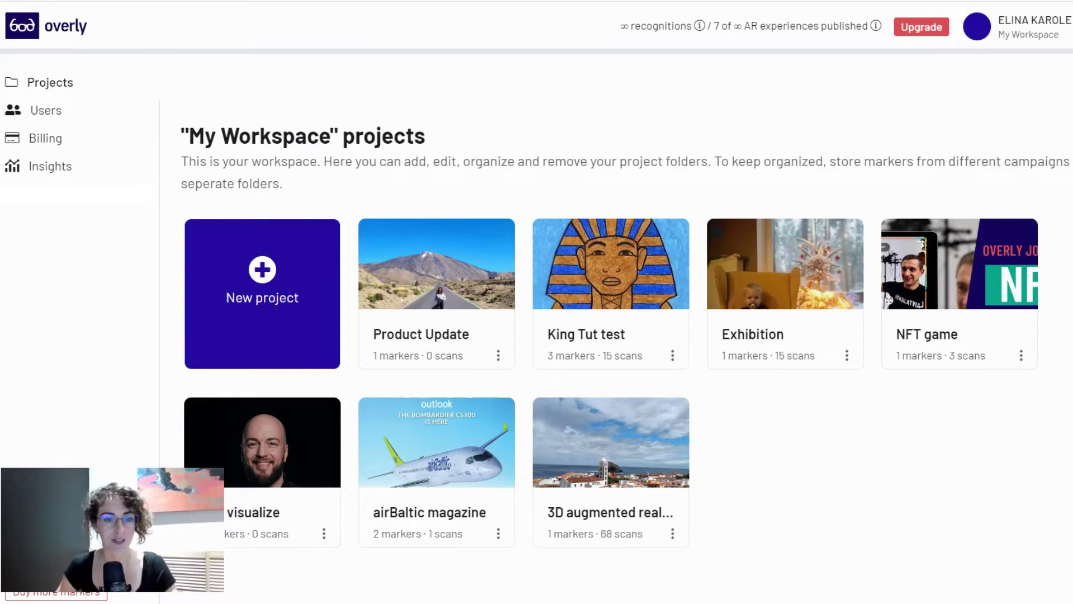
Create a new 'Launch markerless WebAR content' project named 'WebAR Launch'
click(270, 296)
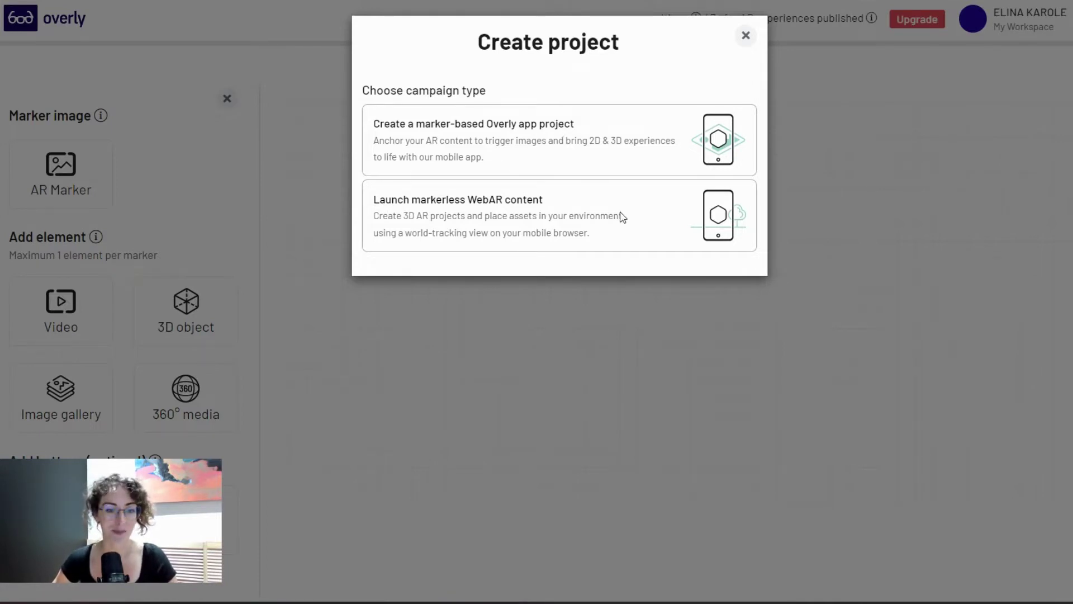
click(482, 206)
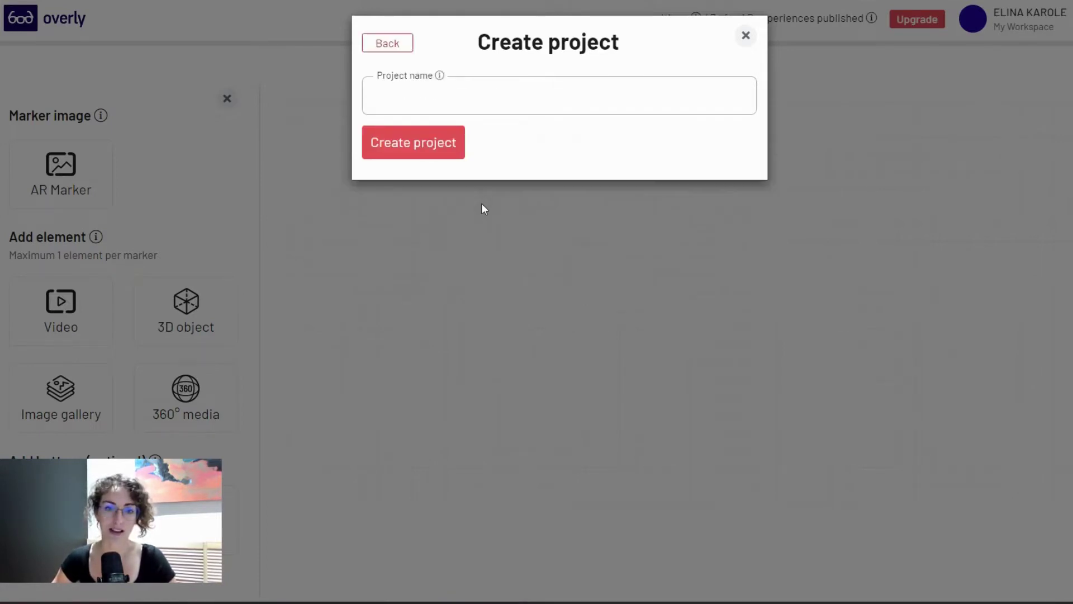
click(474, 97)
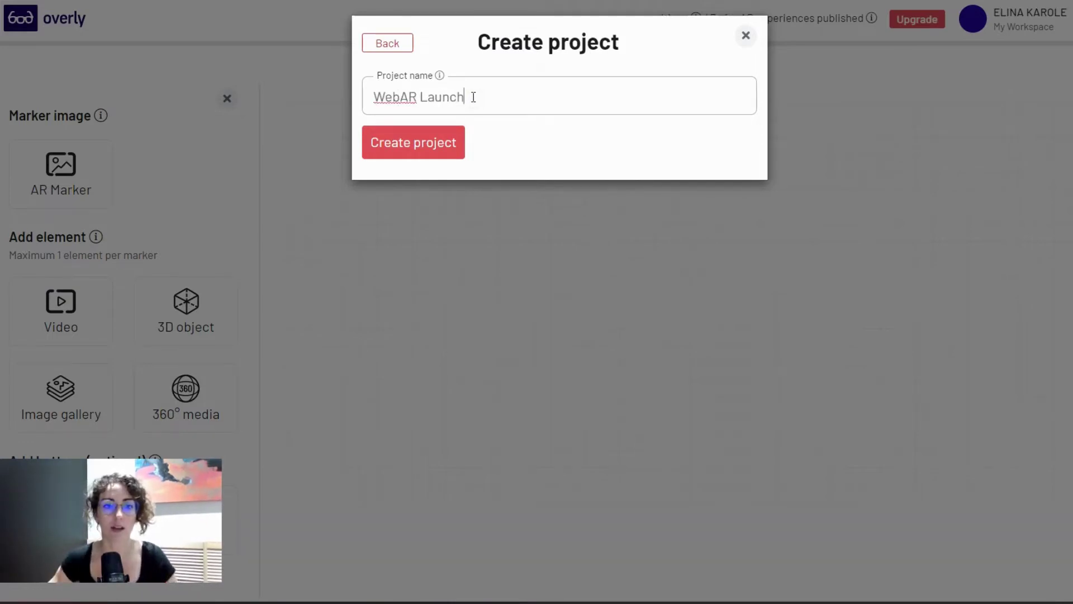
click(408, 155)
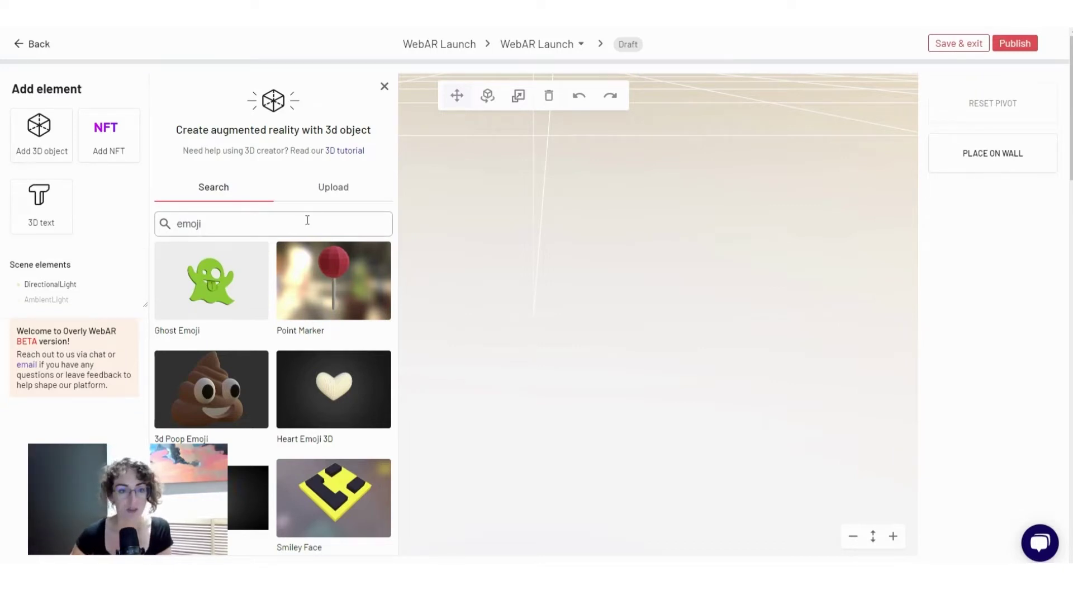
Scroll through the 'emoji' 3D object results and preview the Star Eyes Smile Face model
scroll(307, 221, down, 2)
scroll(307, 220, down, 12)
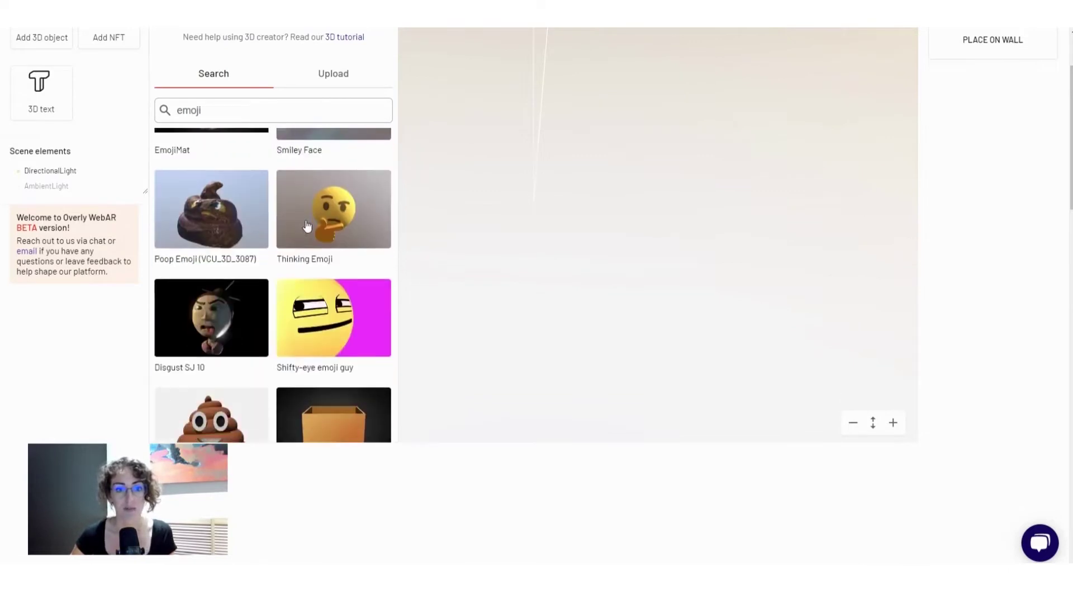
scroll(307, 225, down, 15)
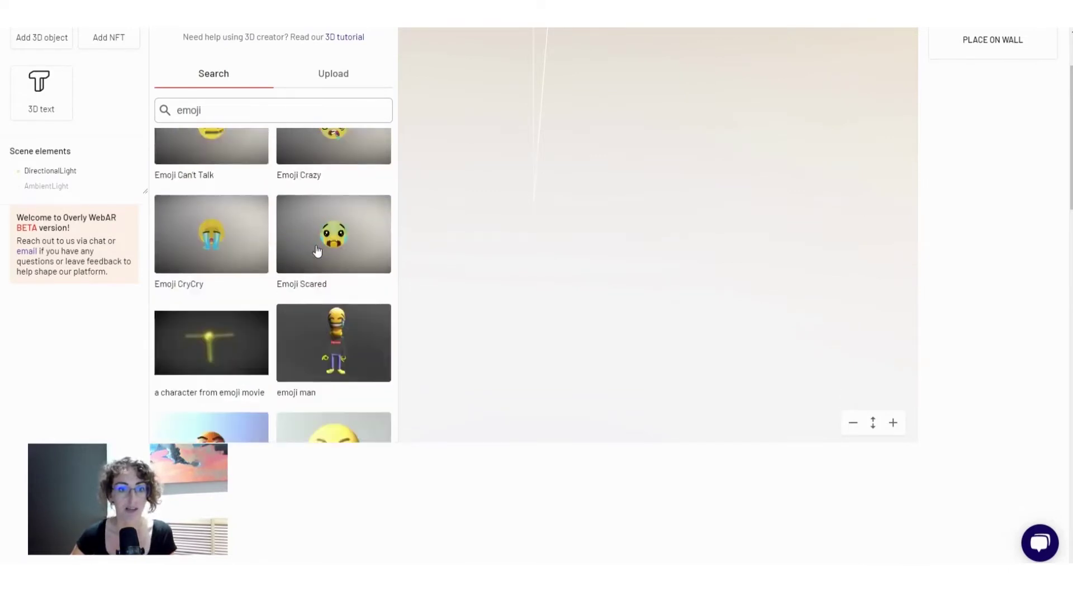
scroll(313, 249, down, 10)
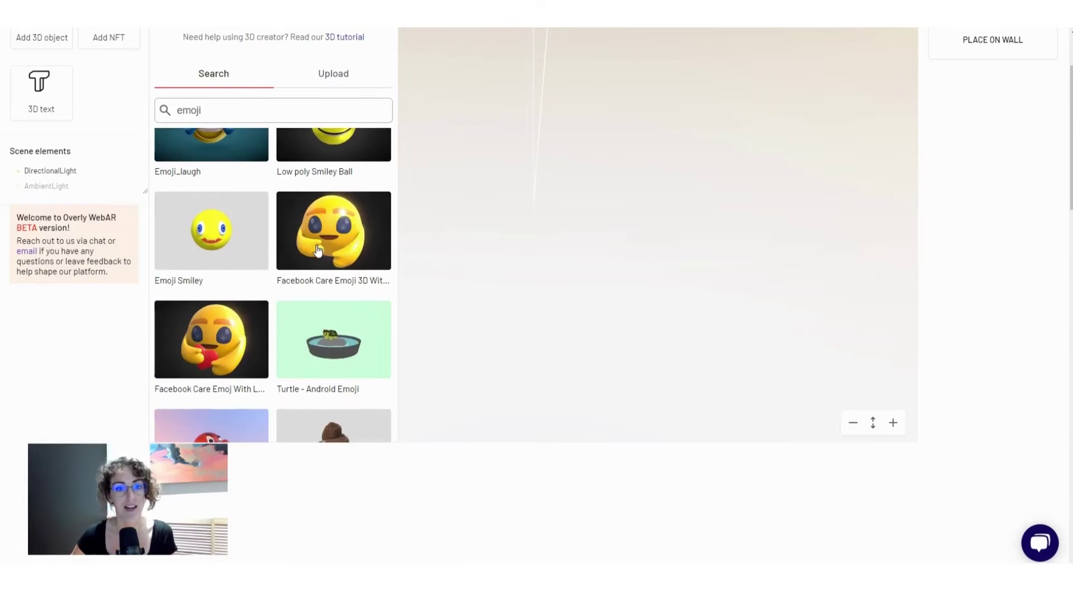
scroll(336, 247, up, 4)
scroll(339, 247, down, 12)
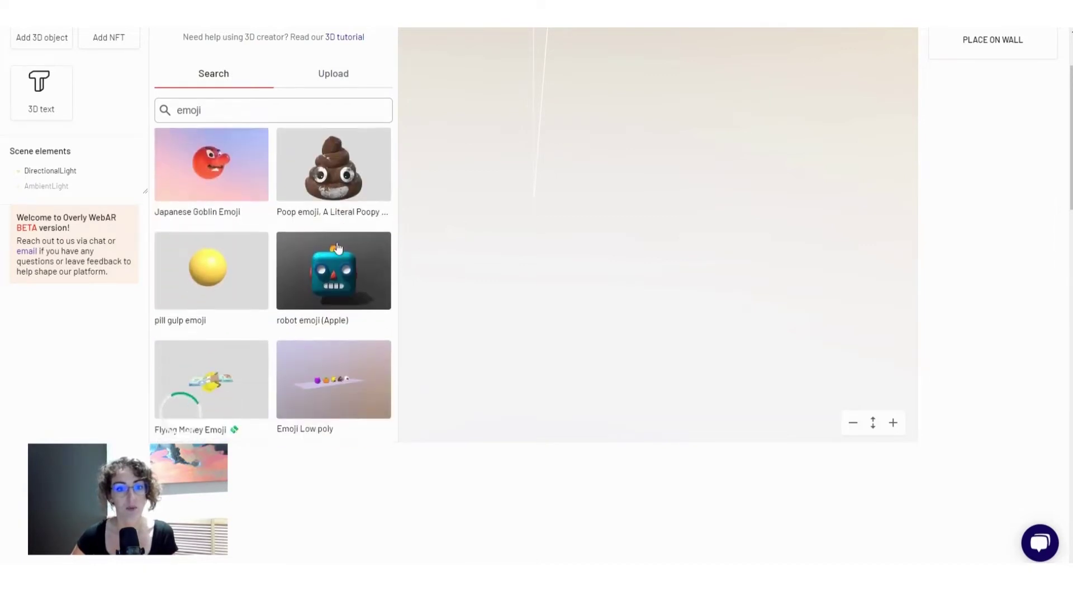
click(334, 326)
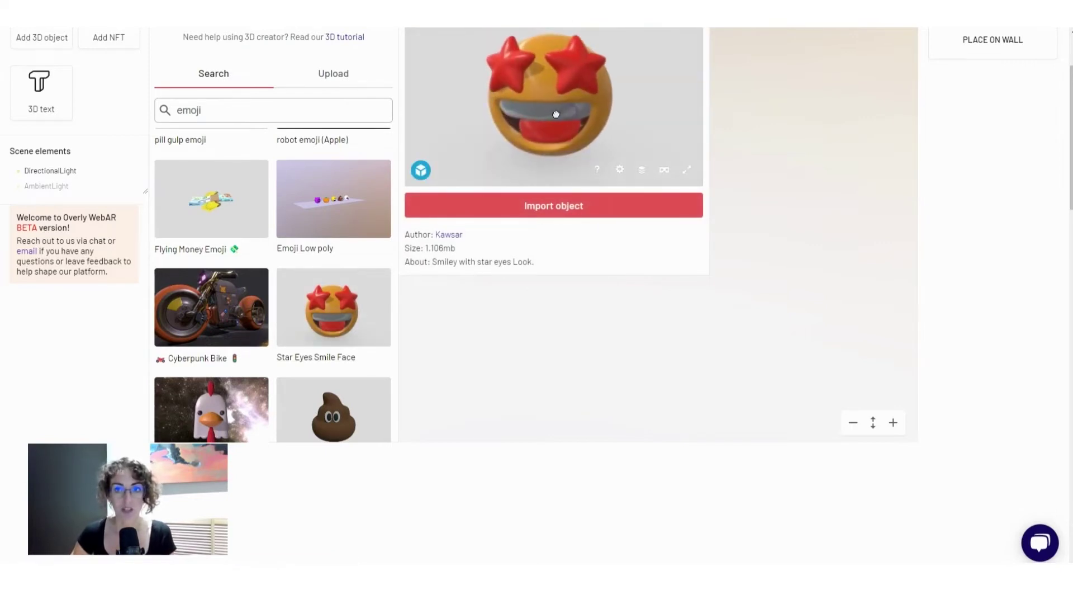
Import the Star Eyes Smile Face model into the scene and zoom out to see the whole editor
click(580, 208)
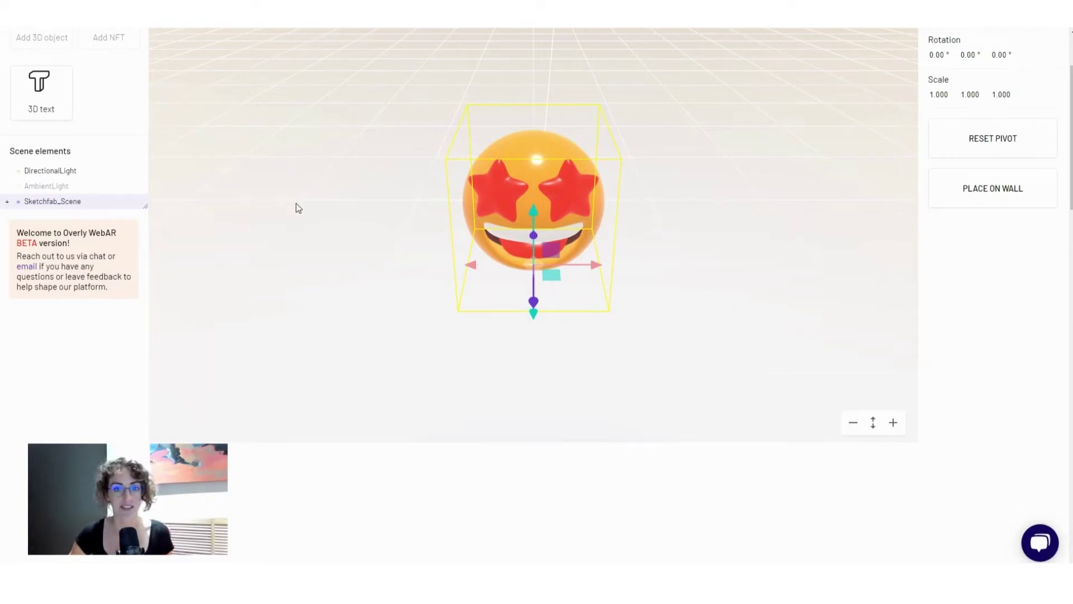
click(850, 423)
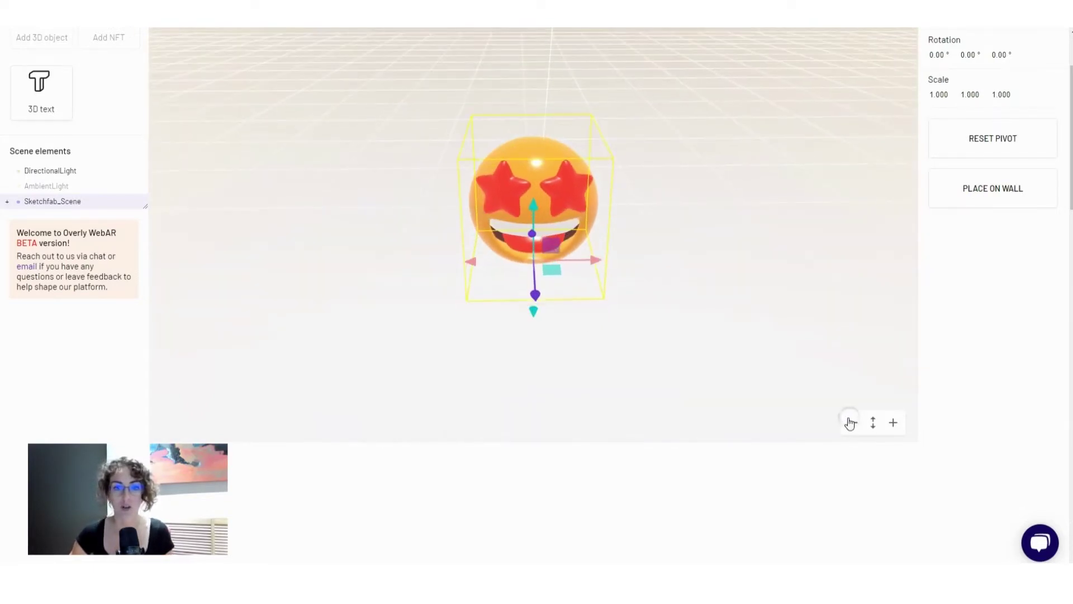
click(850, 423)
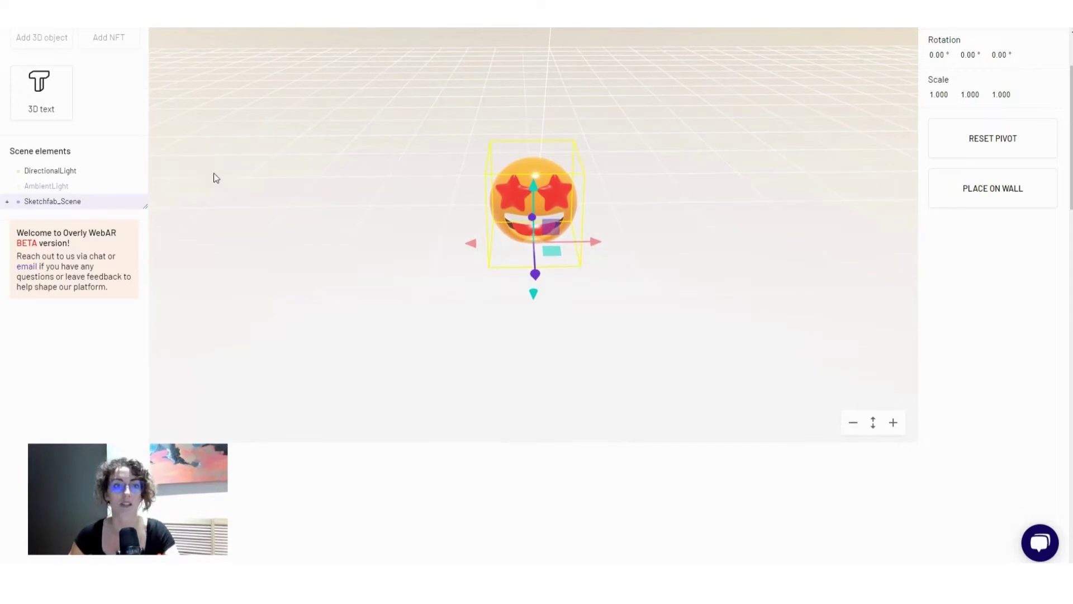
scroll(164, 159, up, 1)
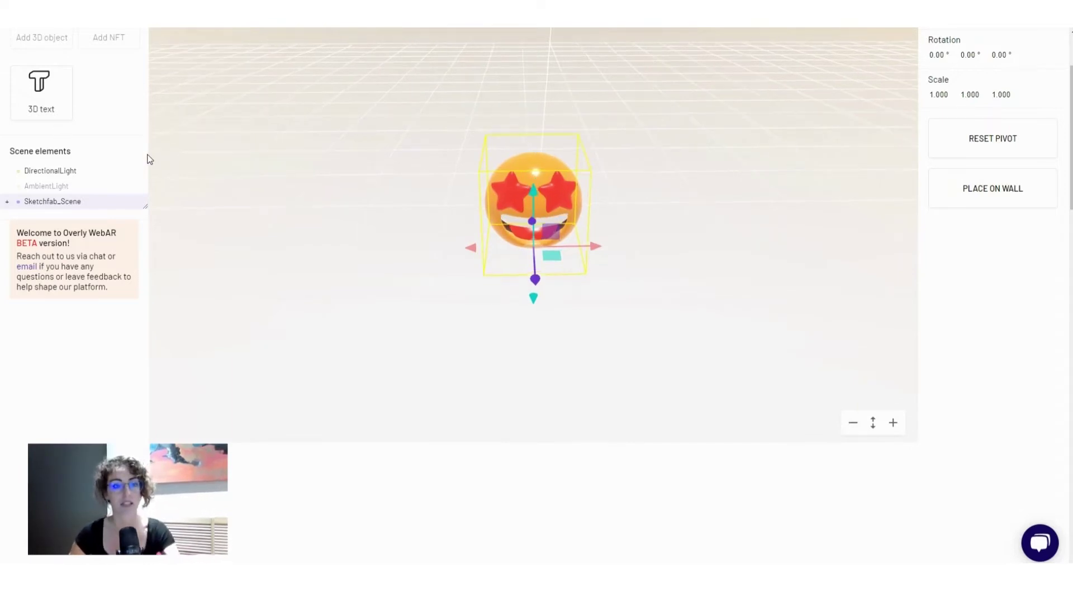
key(ctrl+minus)
scroll(96, 105, up, 2)
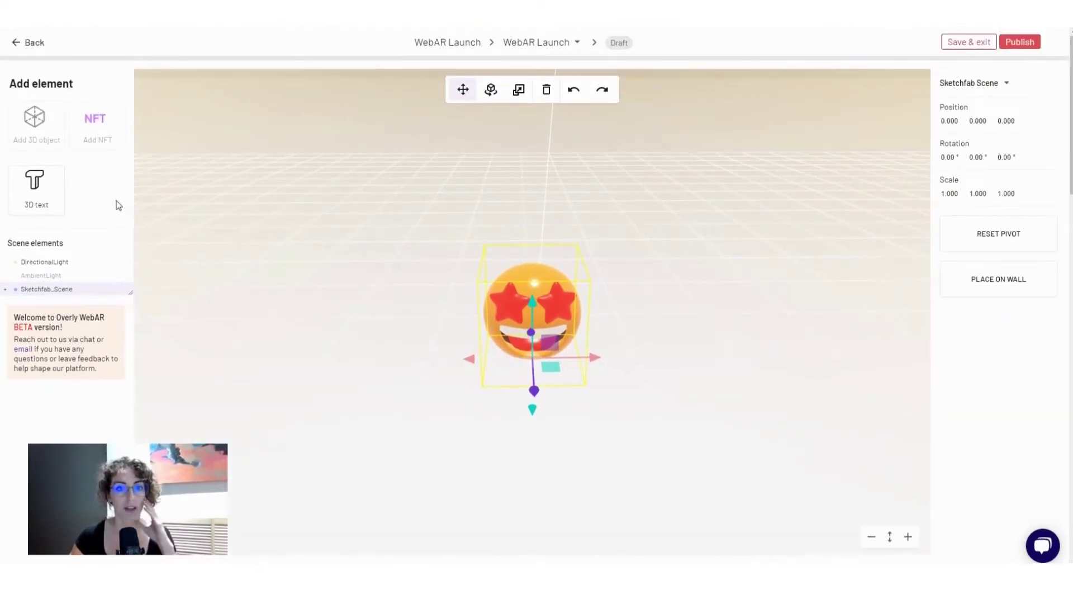
Add 3D text reading 'Try Overly's WebAR' to the scene
click(37, 193)
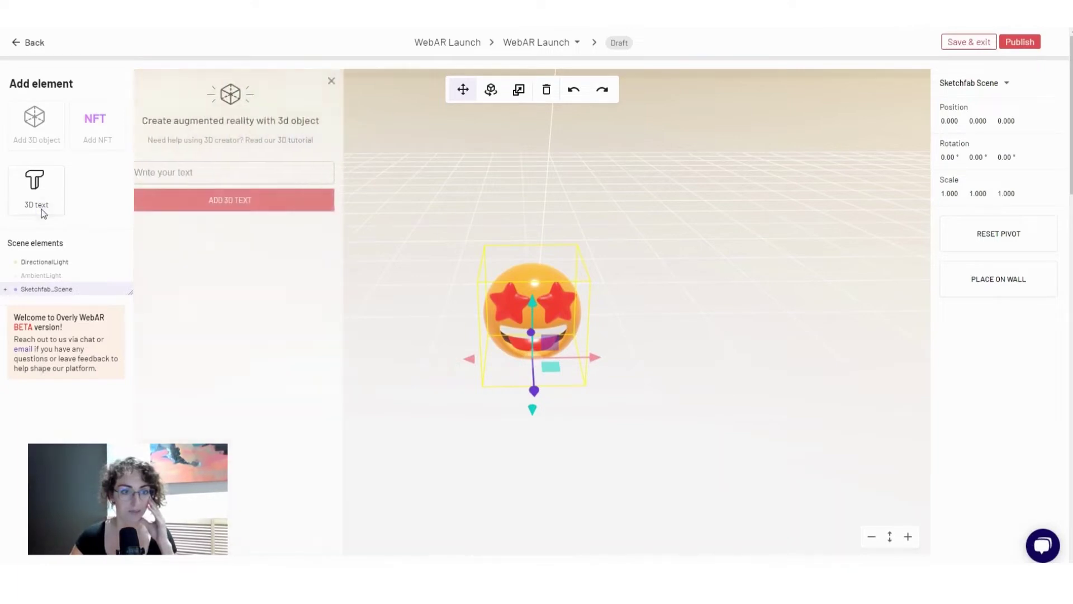
text(Try Overly')
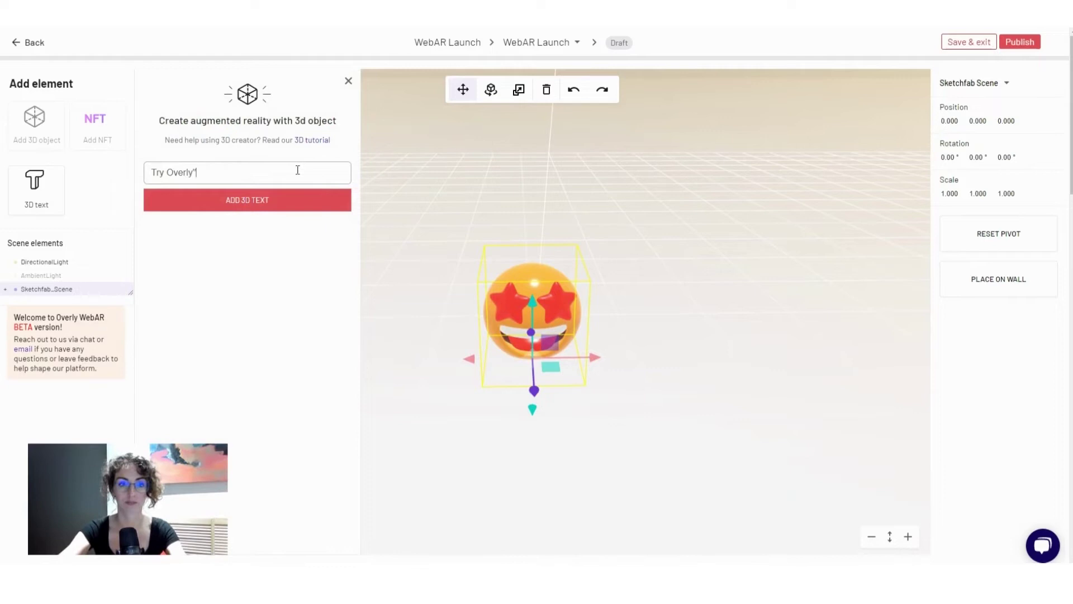
text(s WebAR)
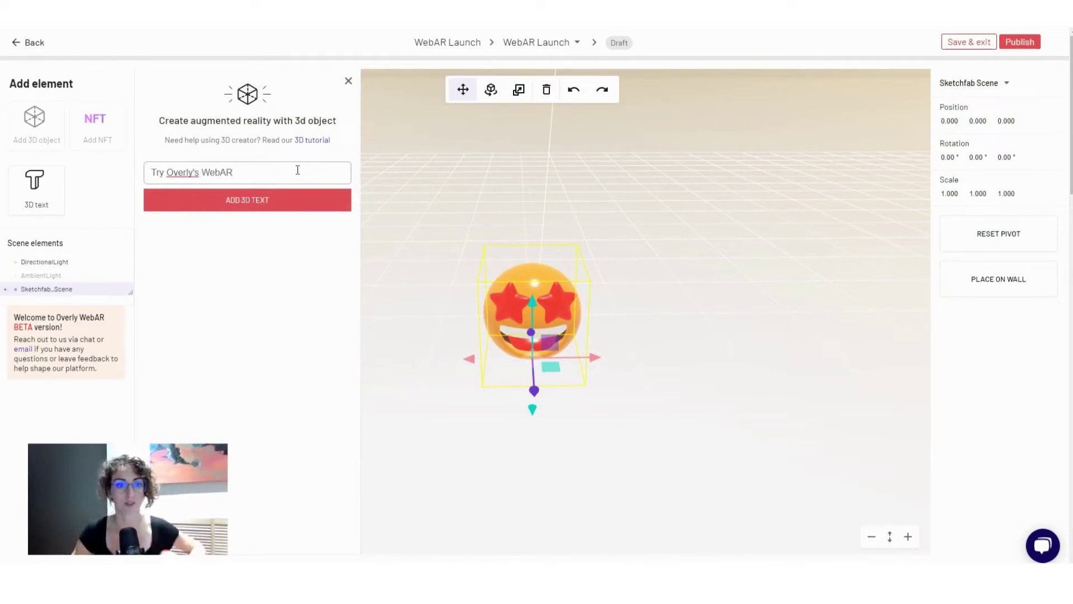
click(266, 210)
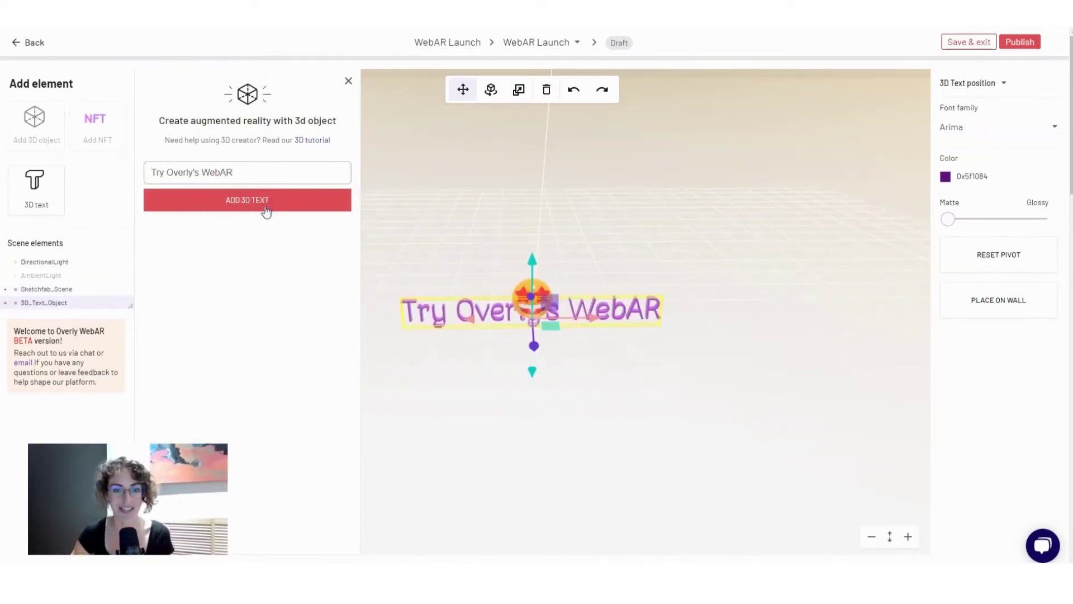
Colour the text dark red (#88111d), set its font to Anton, and move it lower and closer
click(945, 176)
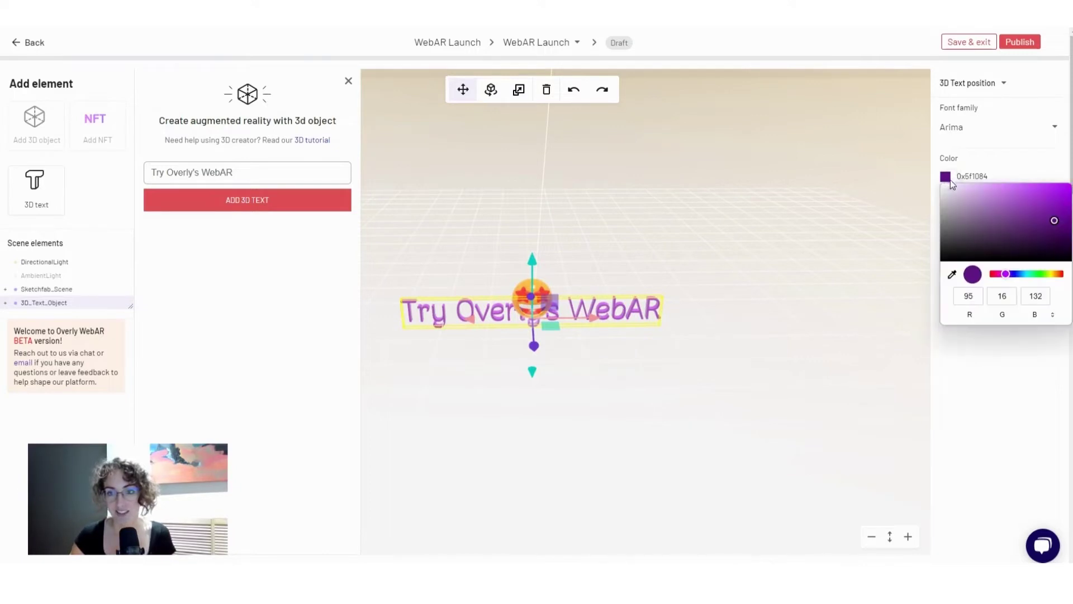
drag(1004, 277, 996, 276)
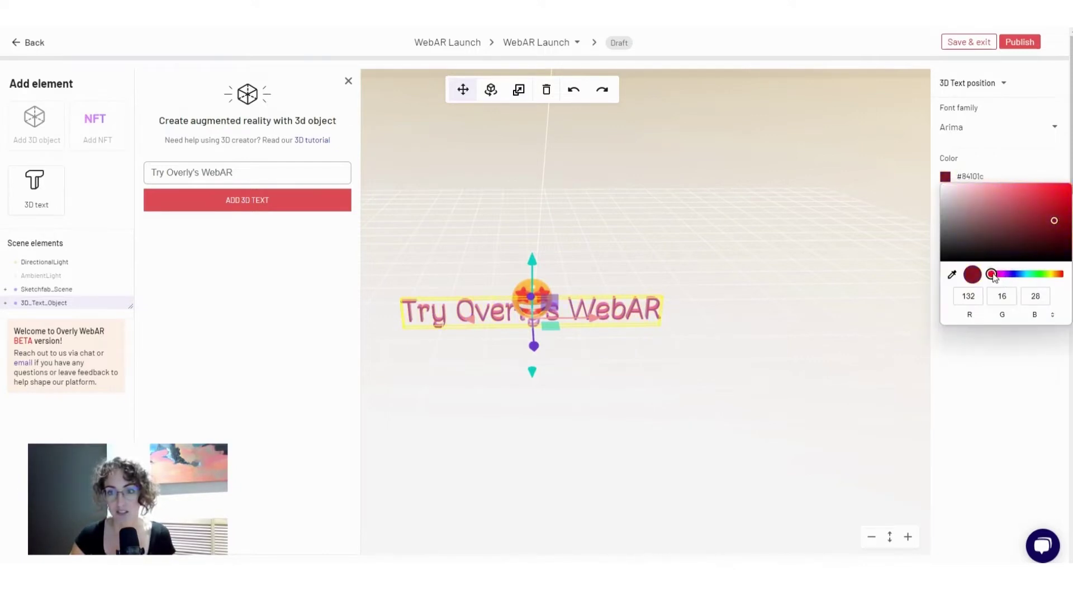
drag(1052, 223, 1054, 221)
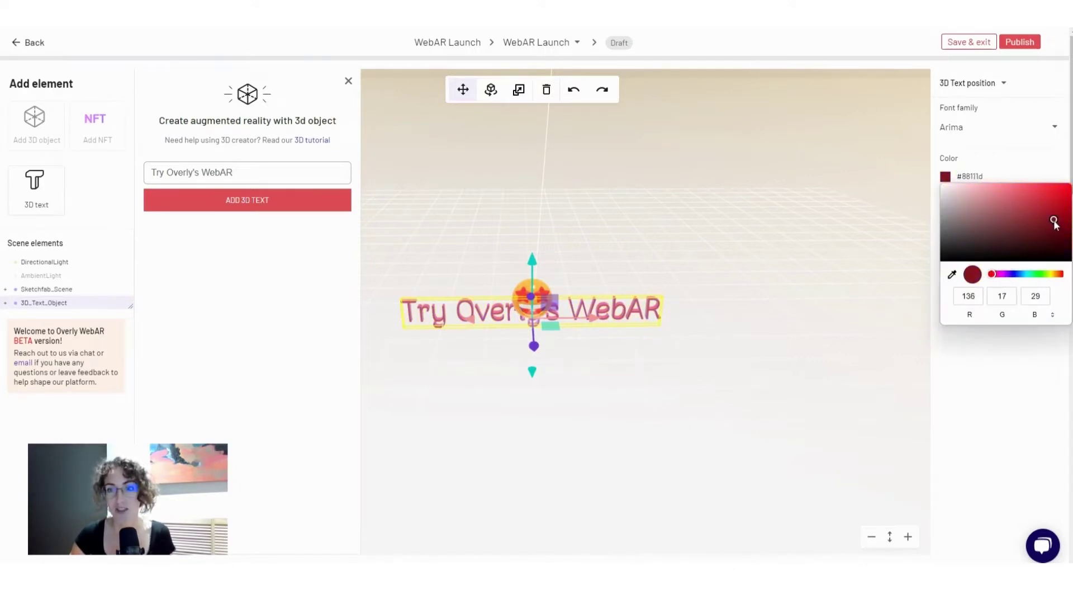
click(1013, 139)
click(1001, 133)
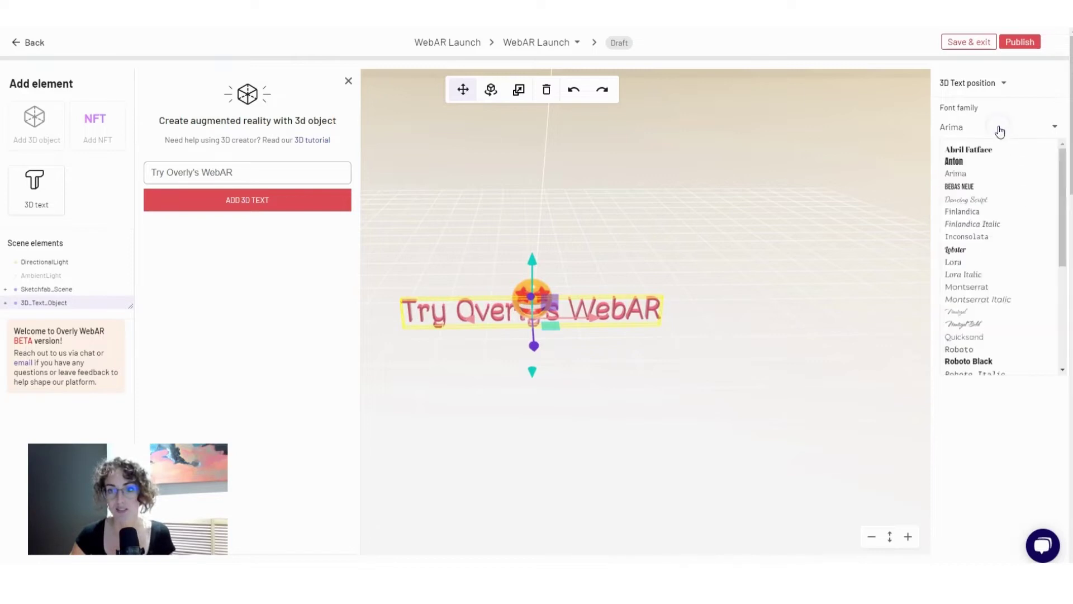
click(997, 164)
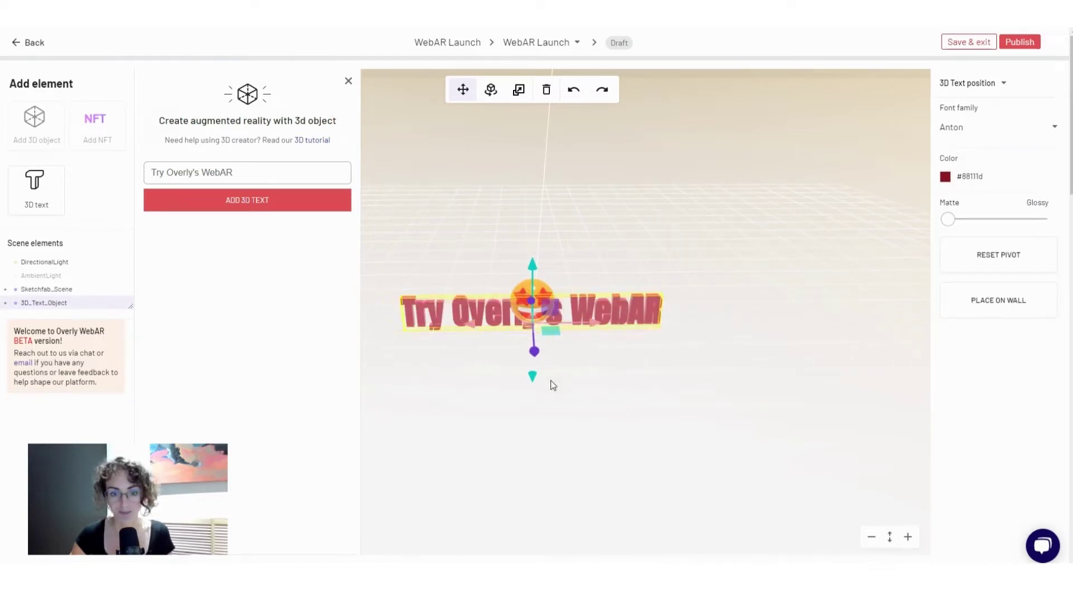
drag(535, 383, 539, 424)
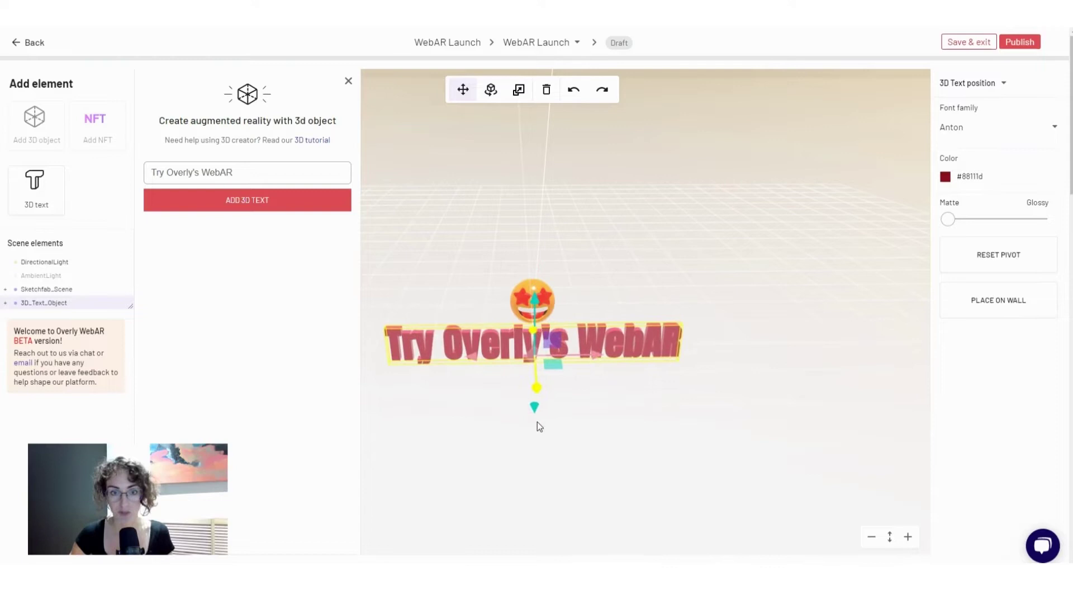
drag(606, 280, 591, 167)
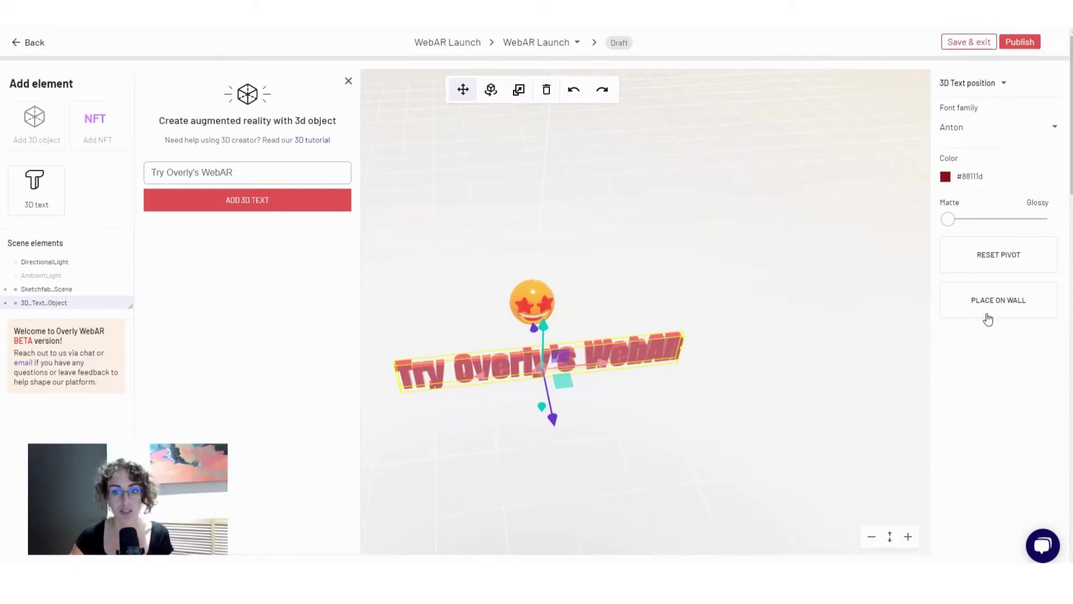
Place the 3D text on a wall and drag it down beneath the emoji
click(993, 309)
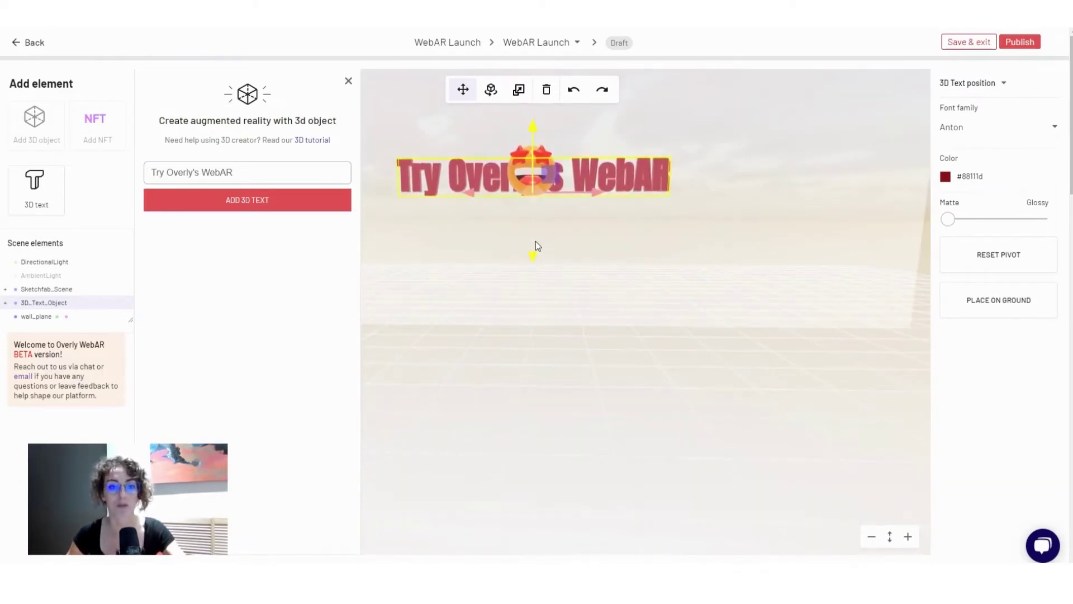
click(348, 81)
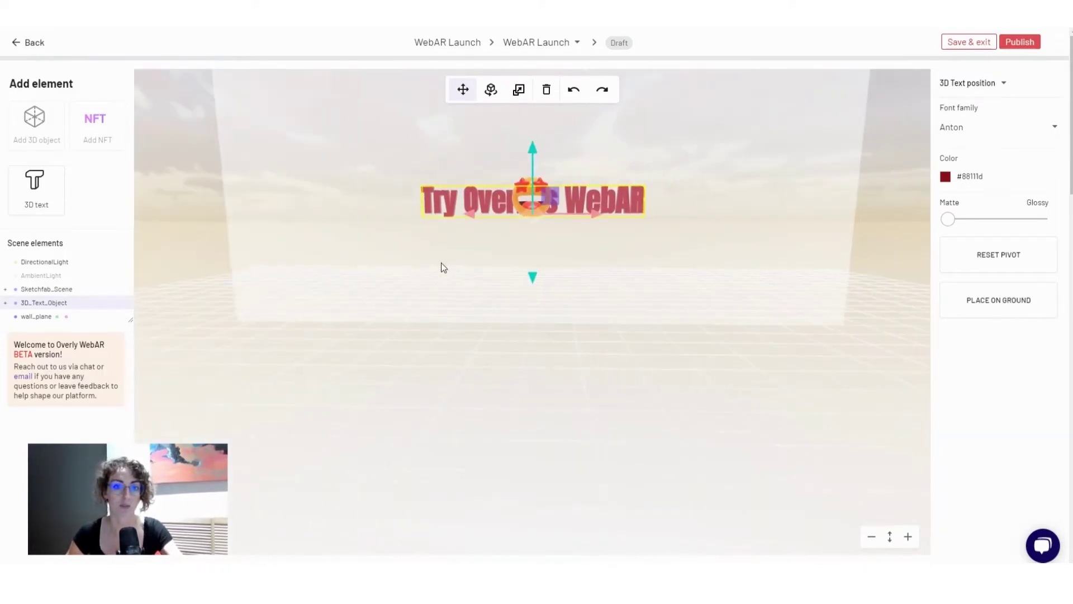
mouse_move(531, 286)
mouse_down()
mouse_move(532, 324)
mouse_move(532, 288)
mouse_up()
Scale the star-eyed emoji up to about 2.555, then reselect the 3D text
click(548, 198)
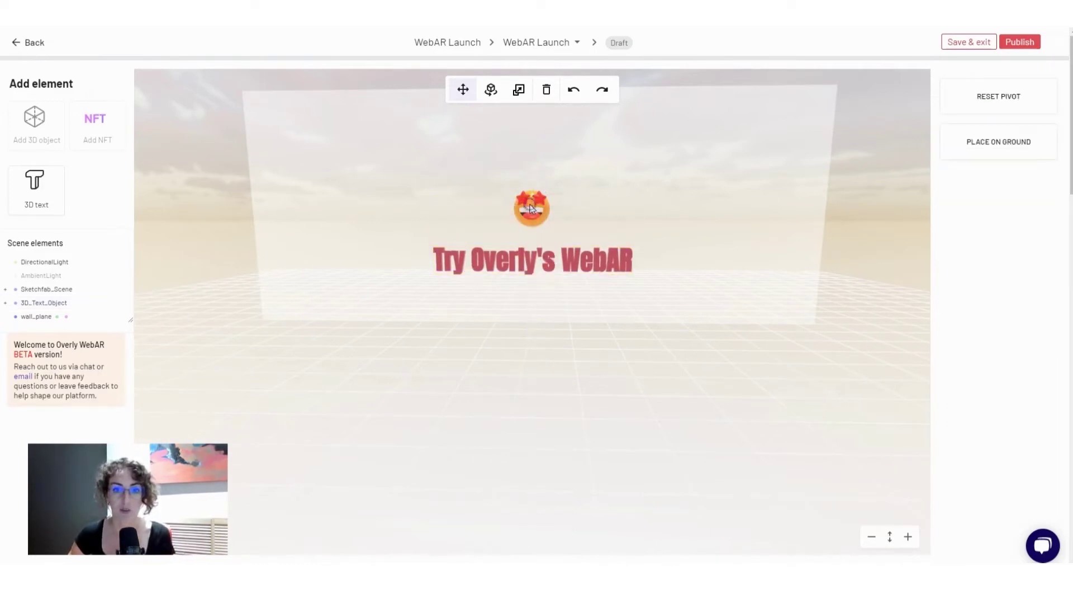
click(519, 90)
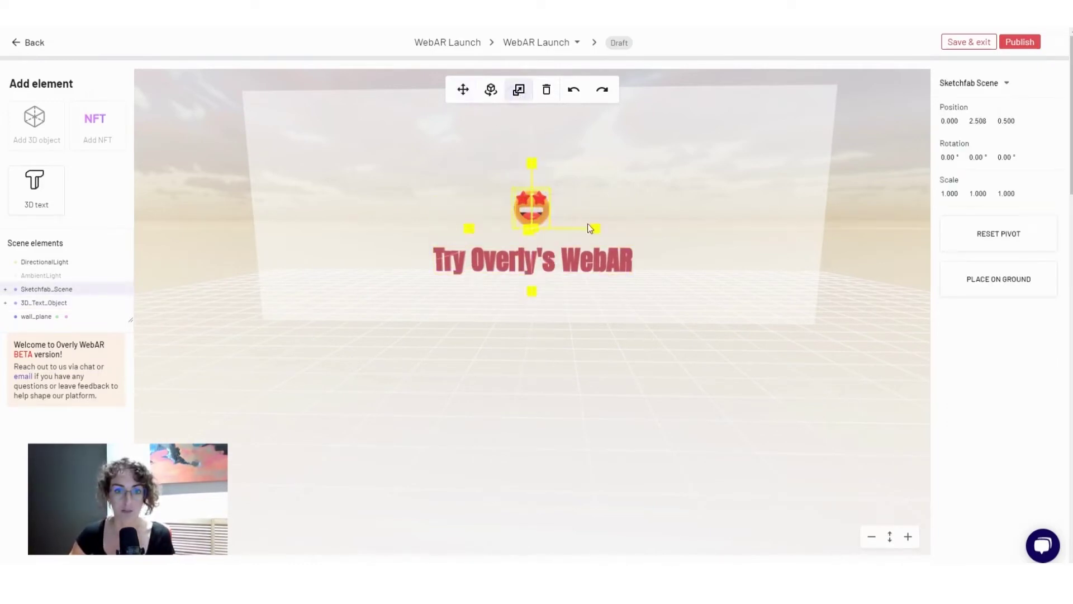
drag(588, 223, 659, 207)
click(614, 266)
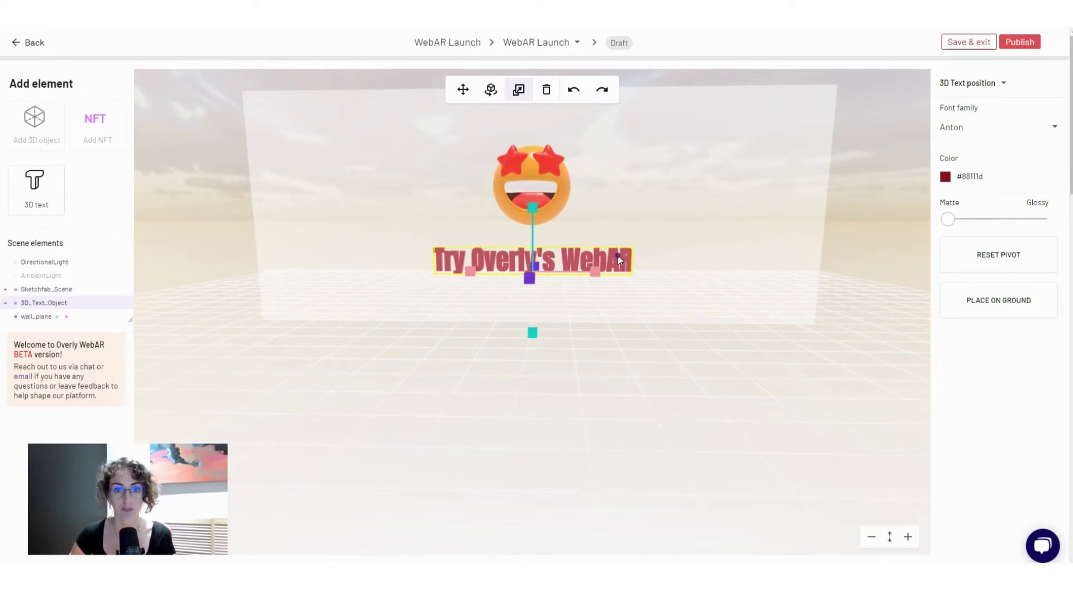
scroll(619, 256, up, 2)
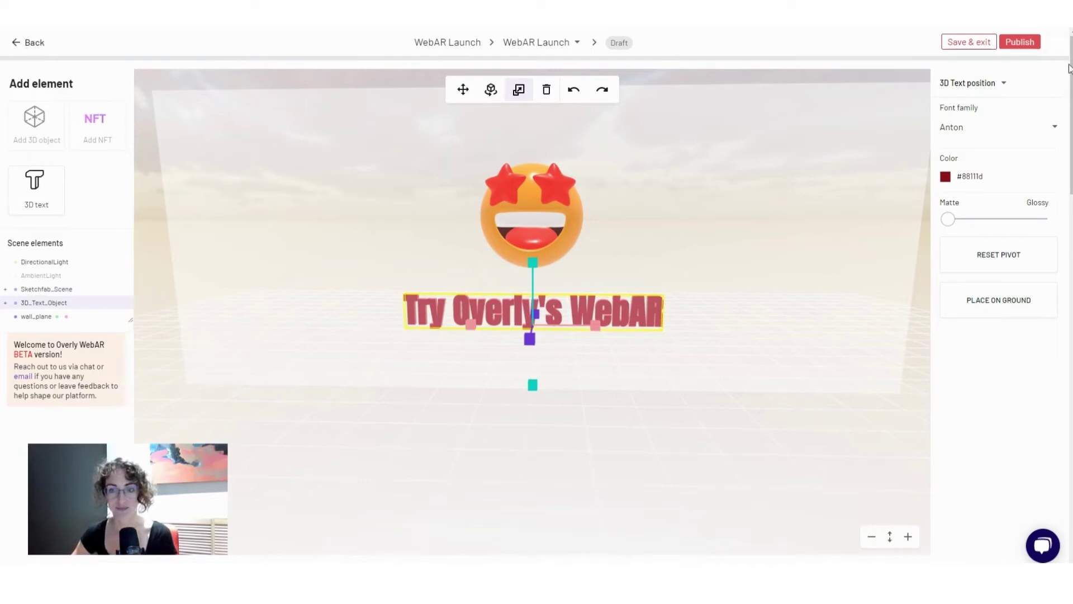
Publish WebAR Launch and view the Congratulations dialog with its link, QR code and preview
click(1021, 47)
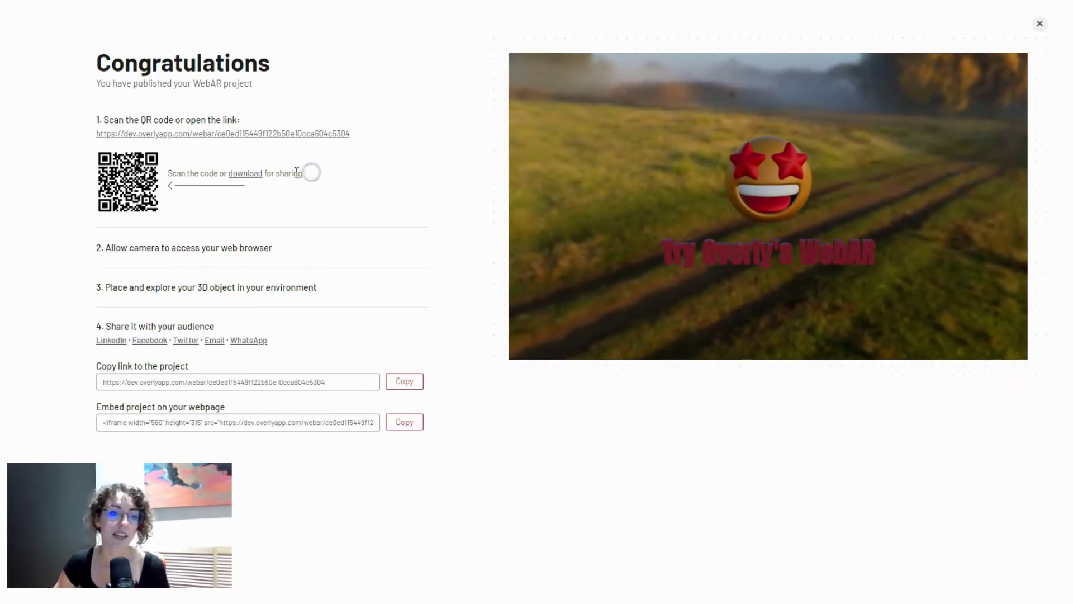
drag(305, 174, 167, 174)
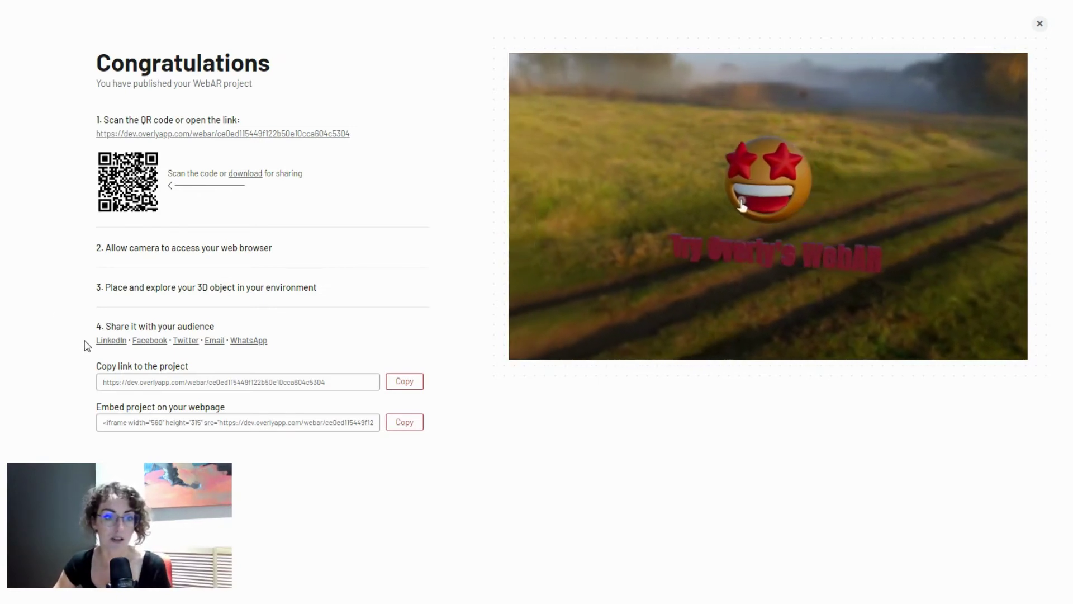
drag(84, 342, 318, 342)
click(136, 343)
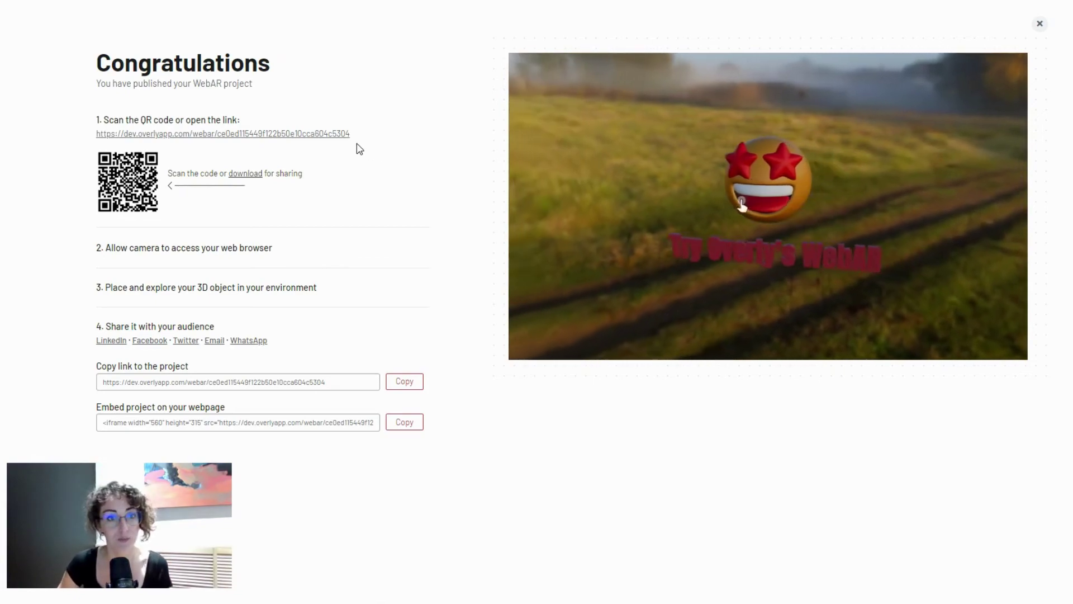
click(324, 135)
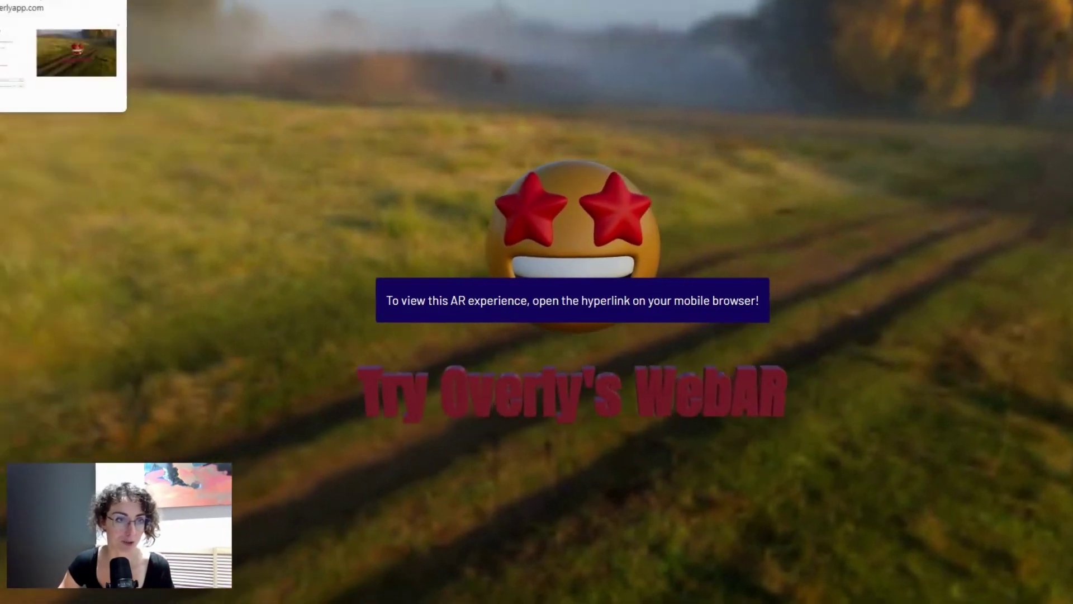
key(Escape)
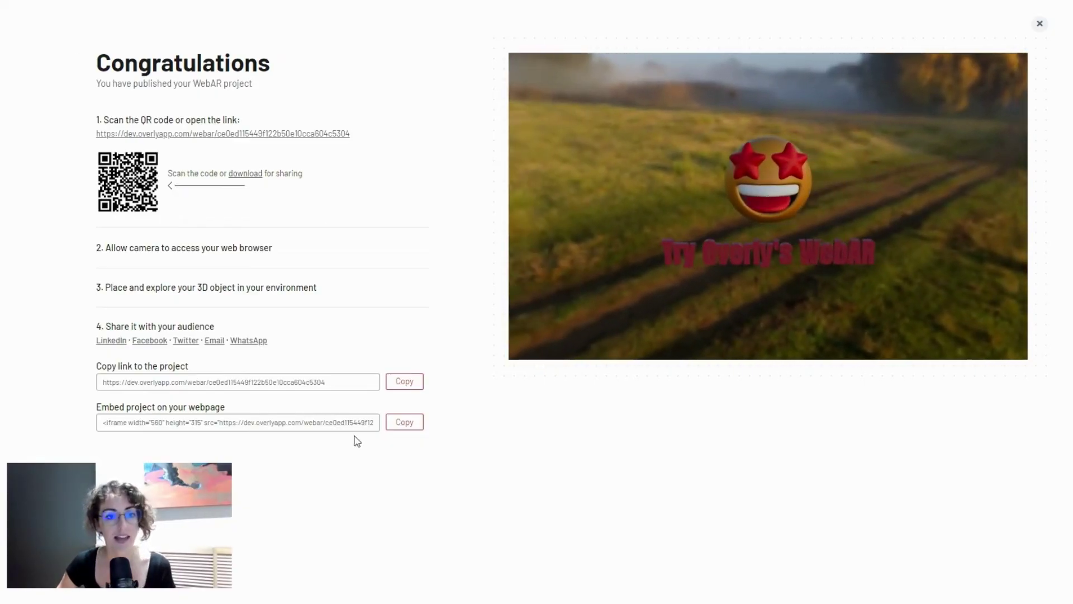